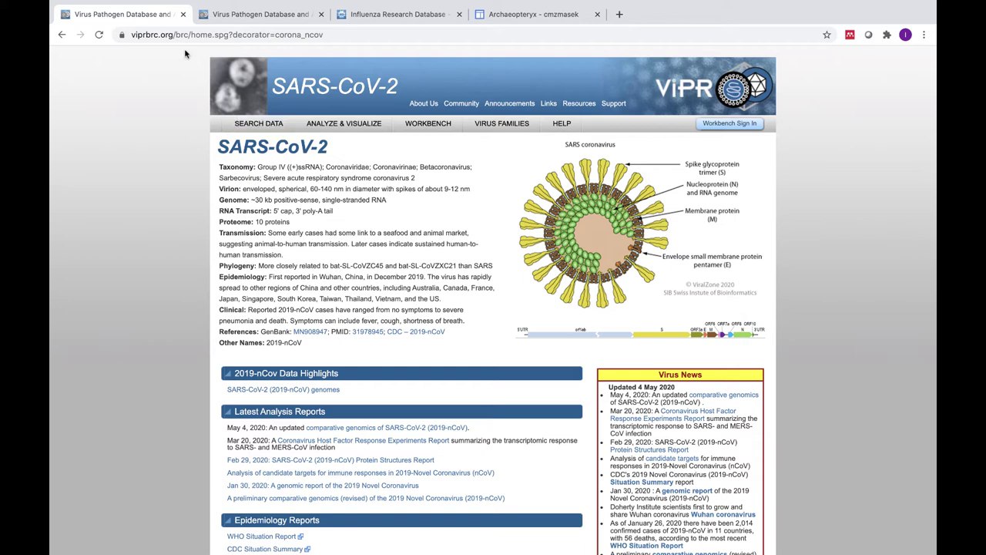
Look over the ViPR home page and the Influenza Research Database home page
left_click(245, 17)
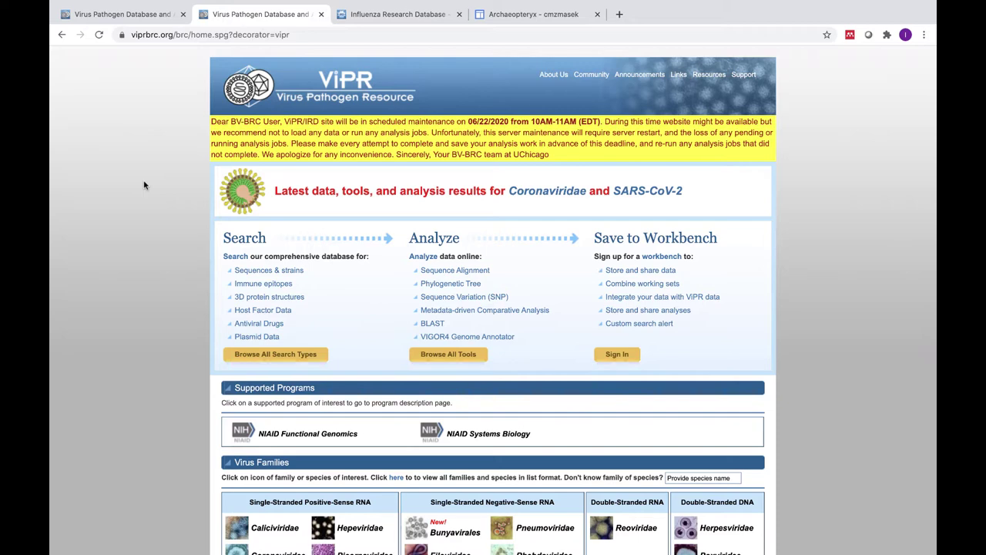
left_click(374, 15)
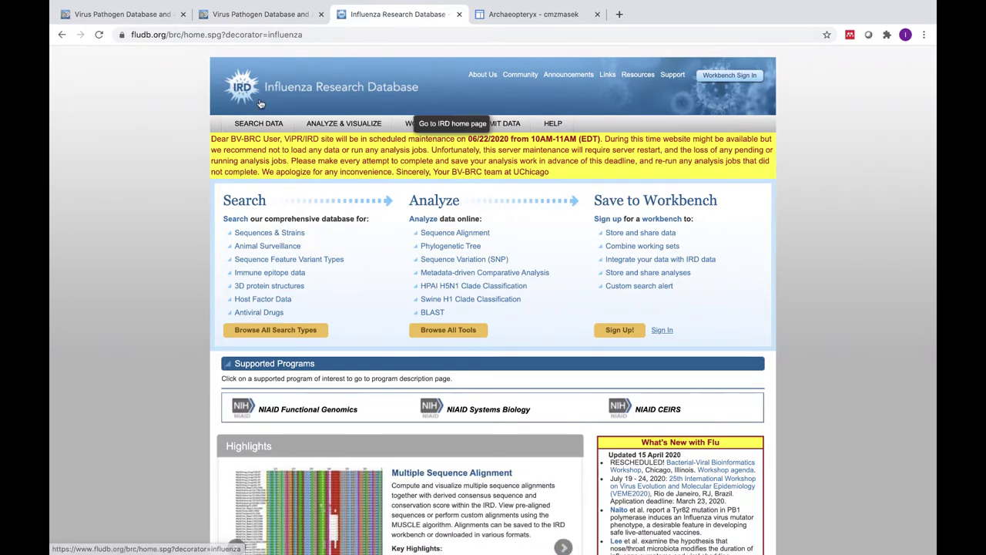
left_click(286, 17)
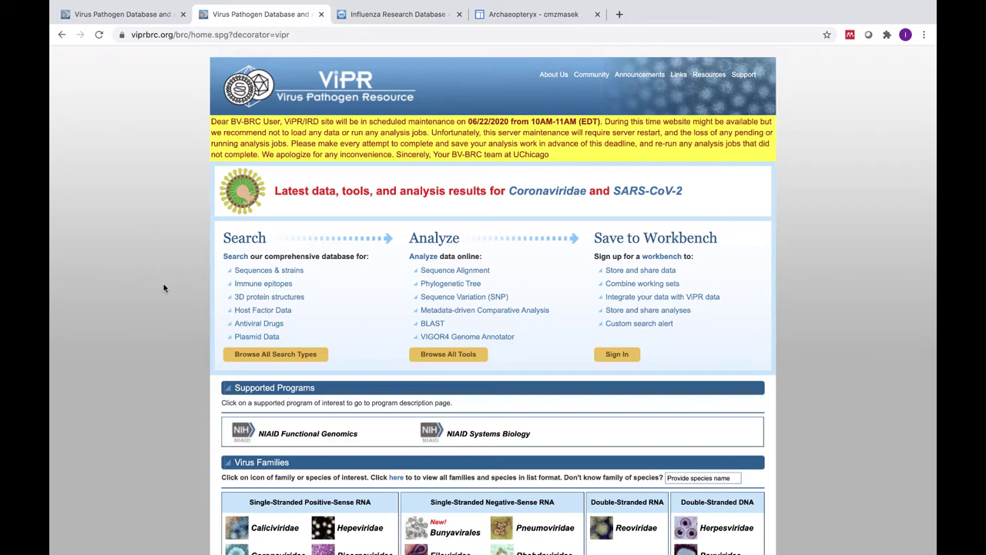
scroll(164, 288, "down", 3)
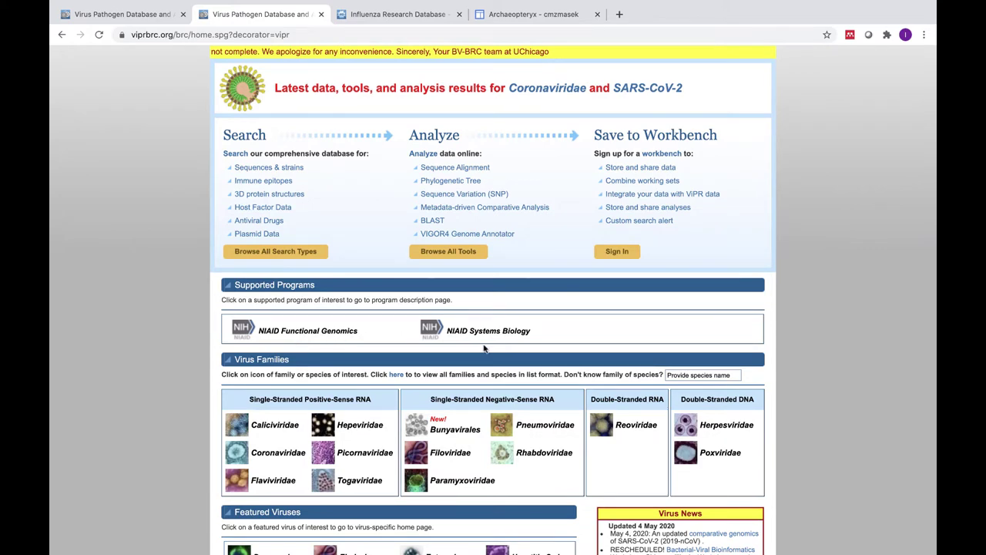
scroll(376, 368, "up", 3)
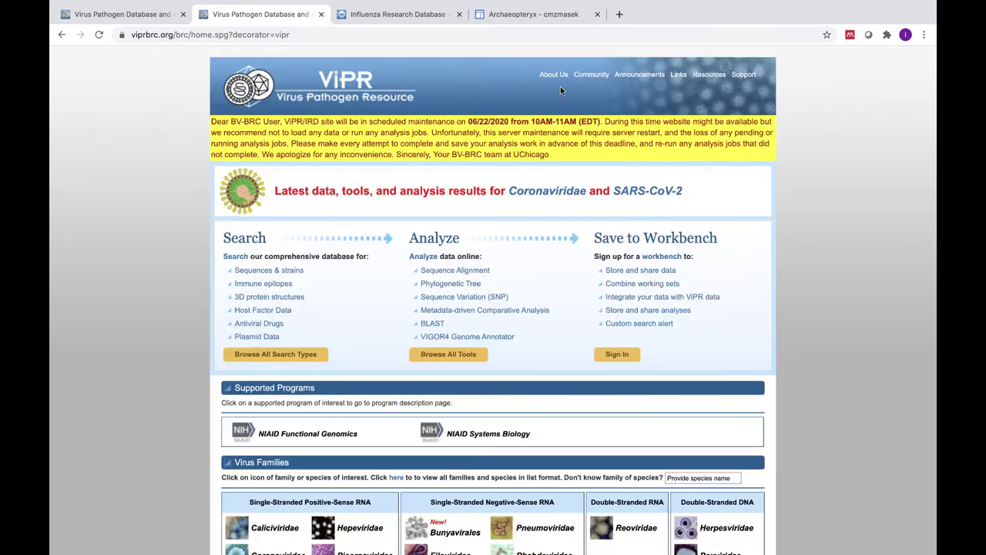
Review the summary of ViPR data and the page listing the sources of ViPR data
mouse_move(562, 81)
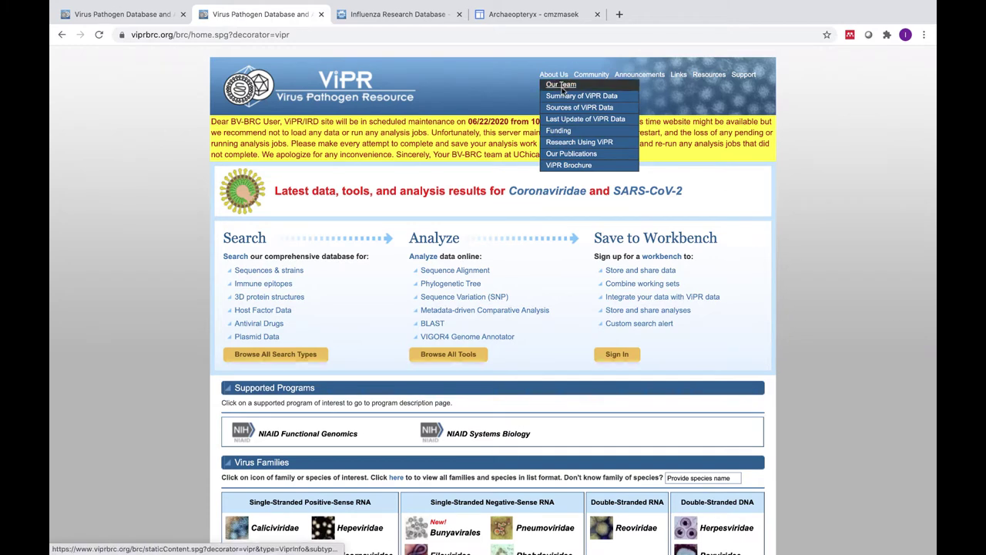
left_click(562, 97)
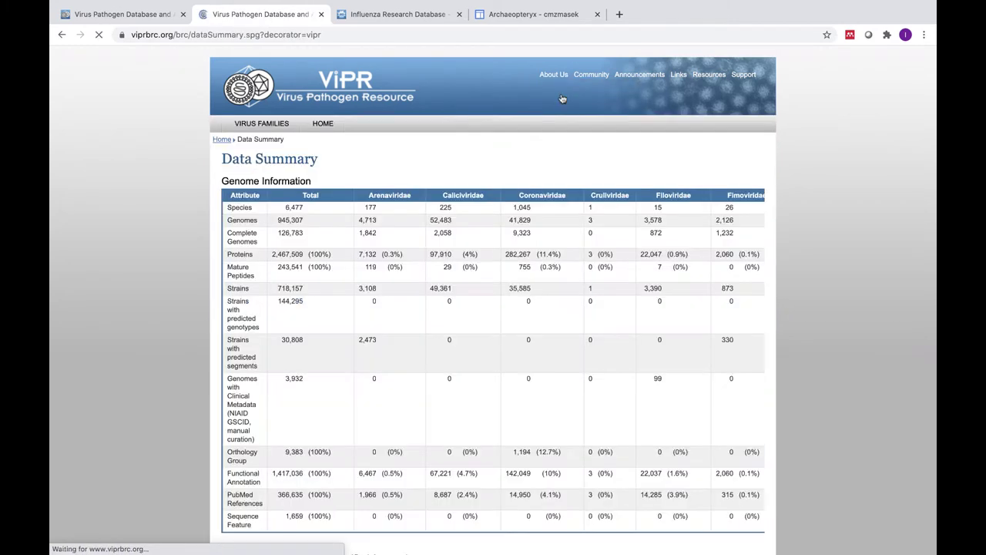
mouse_move(558, 84)
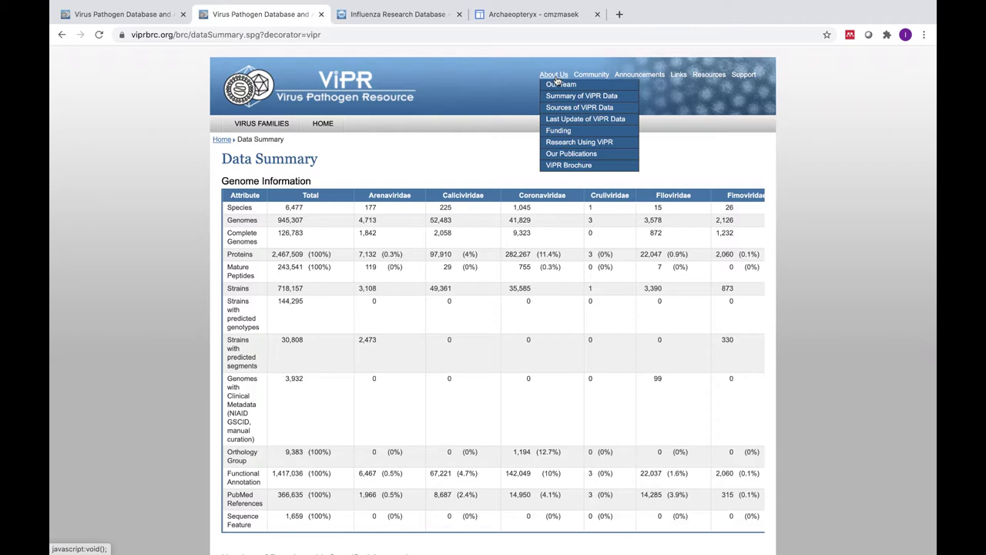
left_click(561, 108)
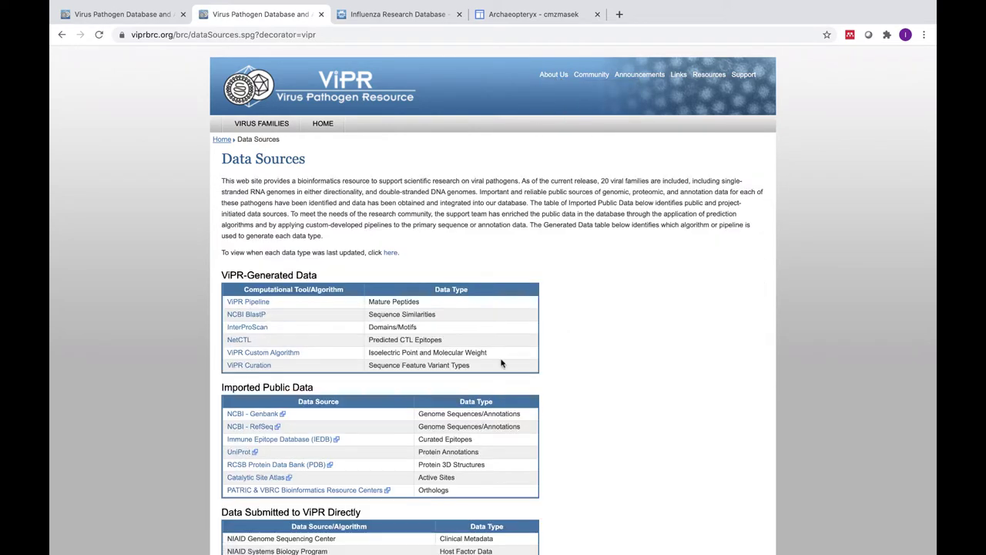
scroll(505, 378, "down", 5)
scroll(508, 393, "up", 10)
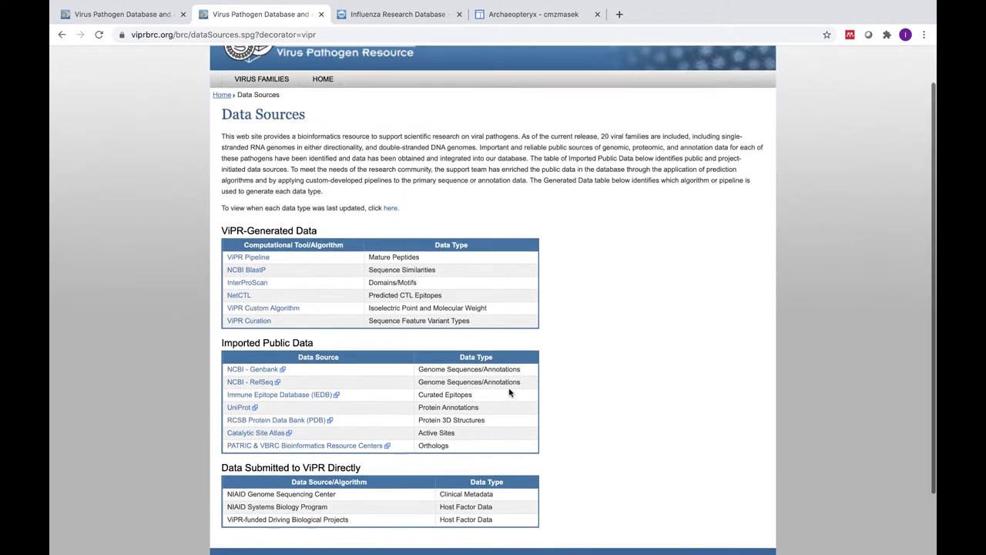
Return to the ViPR home page and examine its search and analysis options, virus families and featured viruses
left_click(221, 141)
scroll(254, 326, "down", 2)
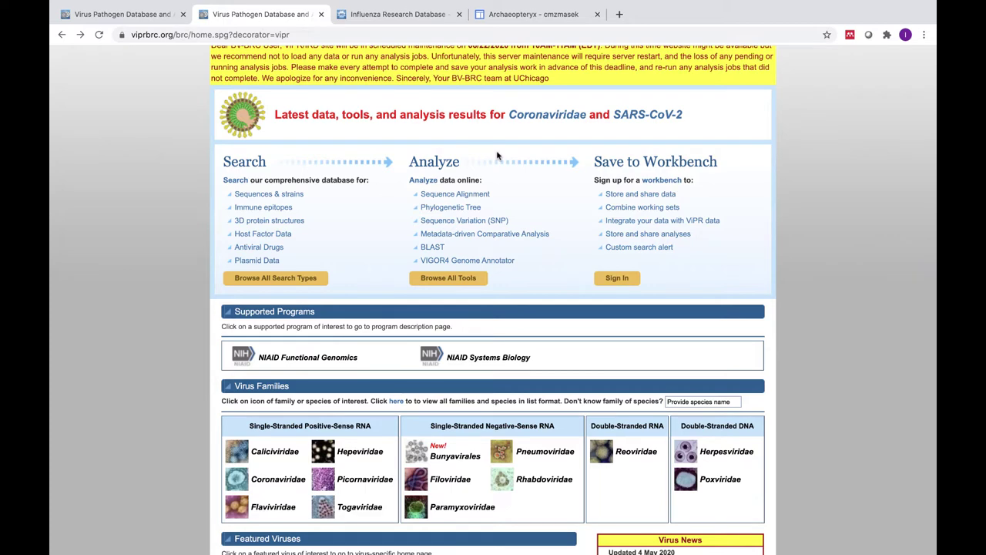
scroll(447, 259, "up", 2)
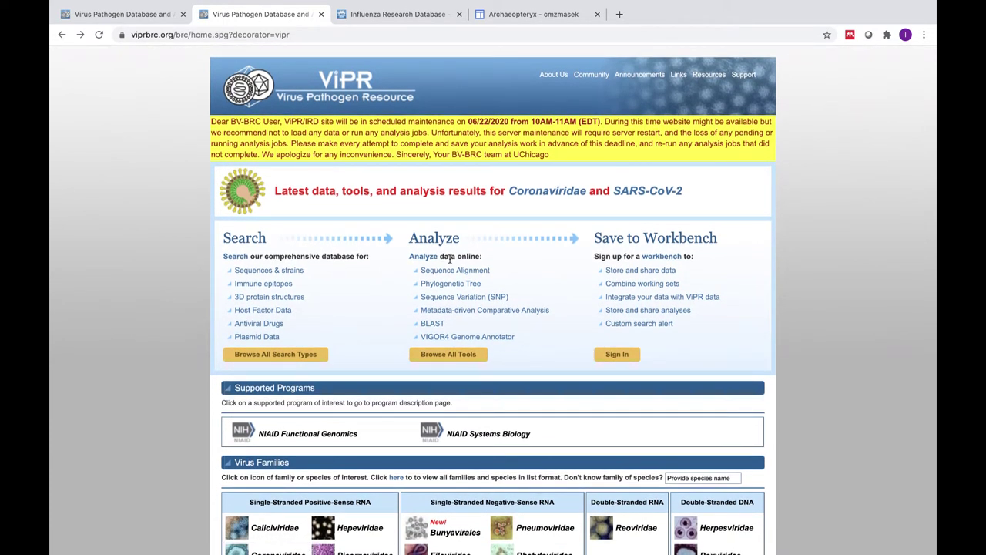
mouse_move(560, 75)
scroll(203, 341, "down", 5)
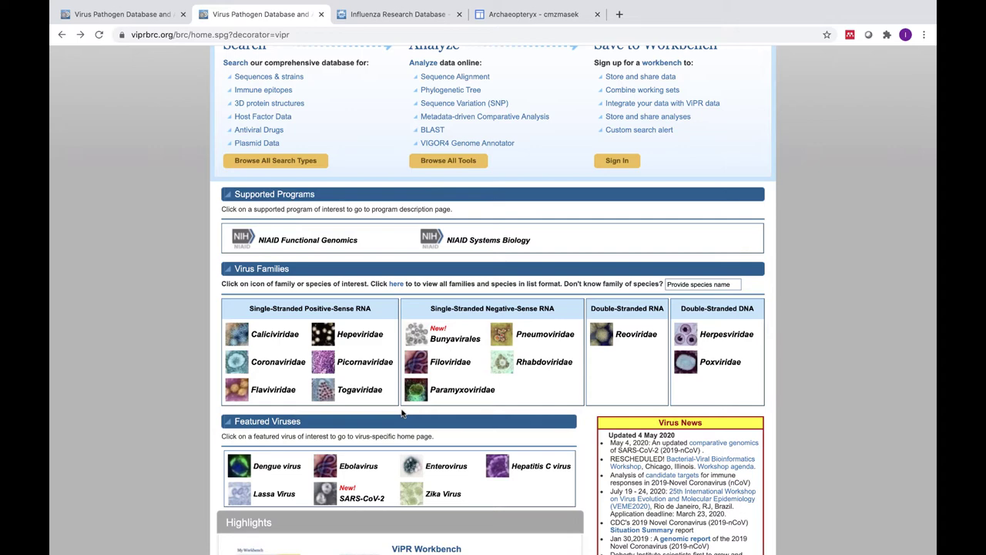
scroll(401, 414, "left", 5)
scroll(402, 413, "down", 3)
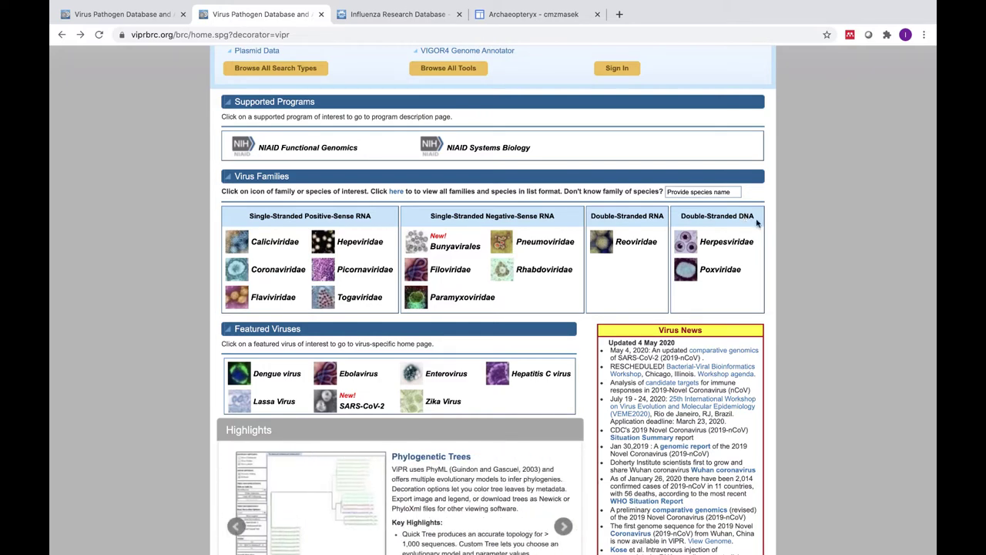
scroll(776, 294, "down", 1)
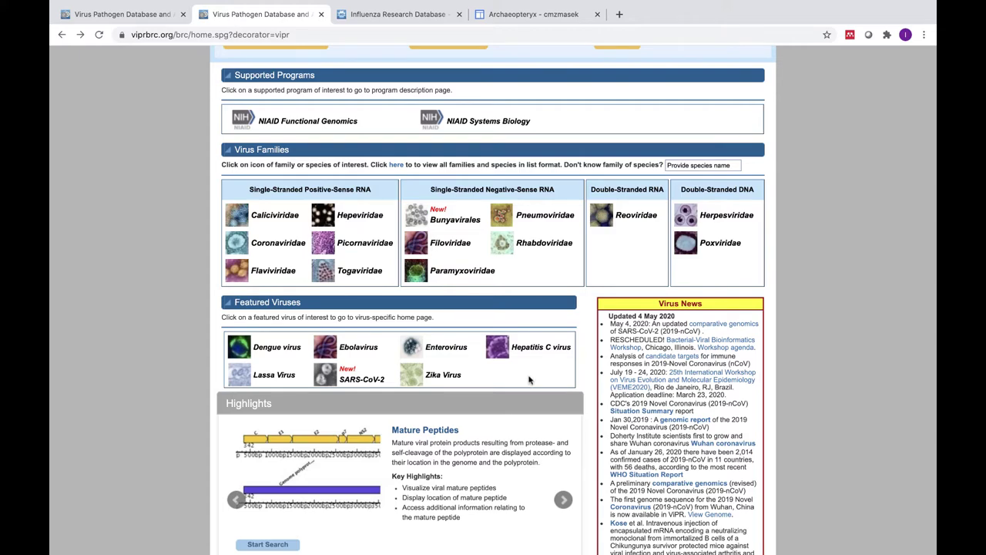
Open the SARS-CoV-2 page from the featured viruses and bring up its list of SARS-CoV-2 (2019-nCoV) genomes
left_click(358, 379)
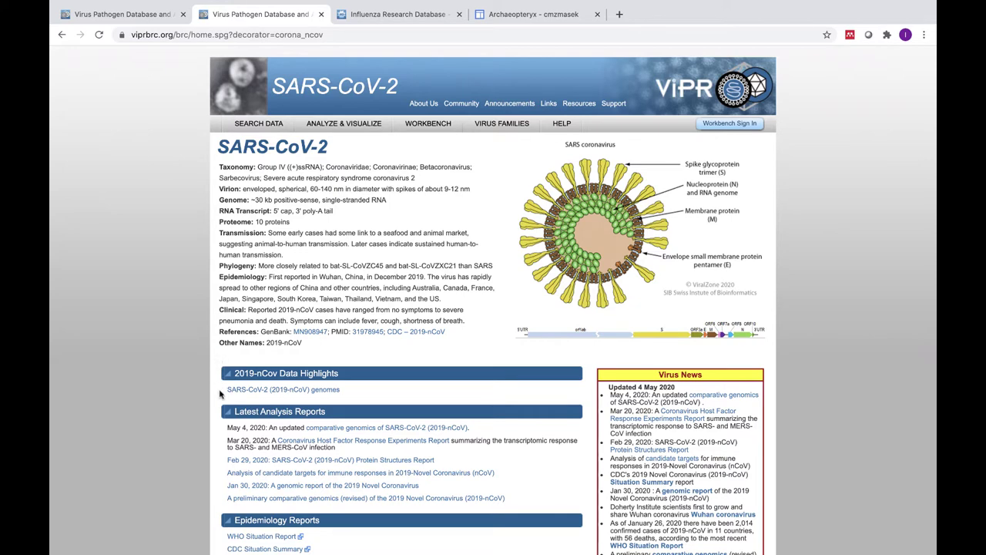
scroll(224, 393, "down", 1)
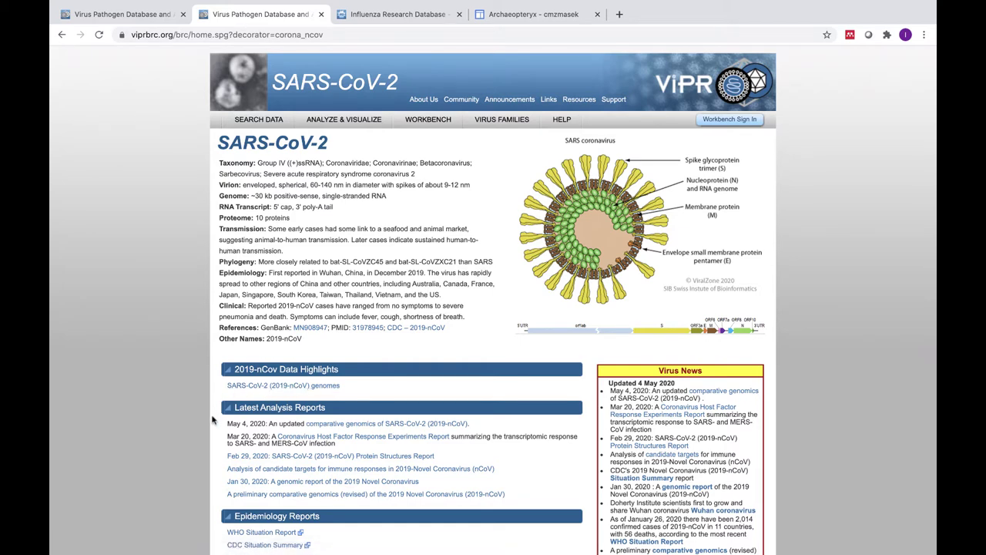
scroll(214, 418, "down", 2)
scroll(214, 418, "down", 1)
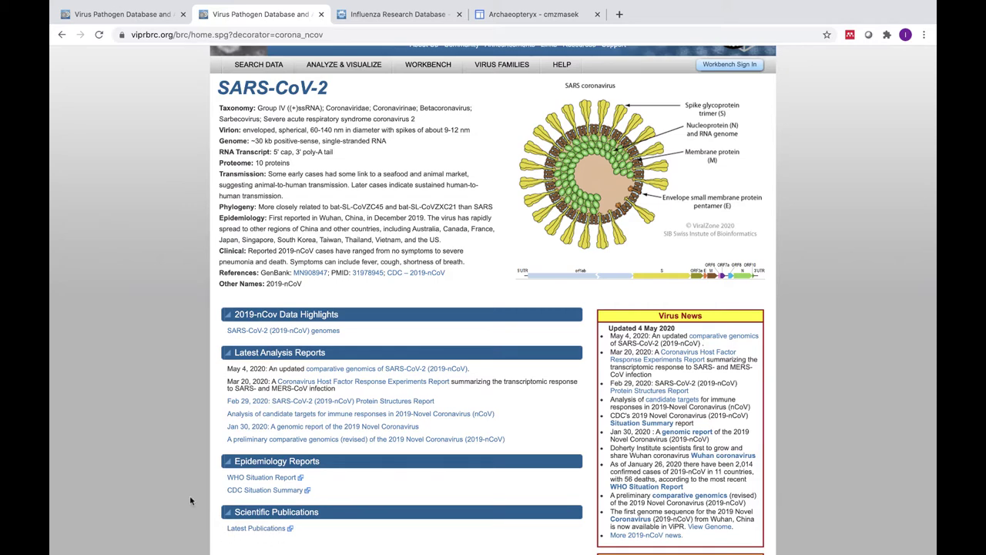
scroll(174, 463, "up", 1)
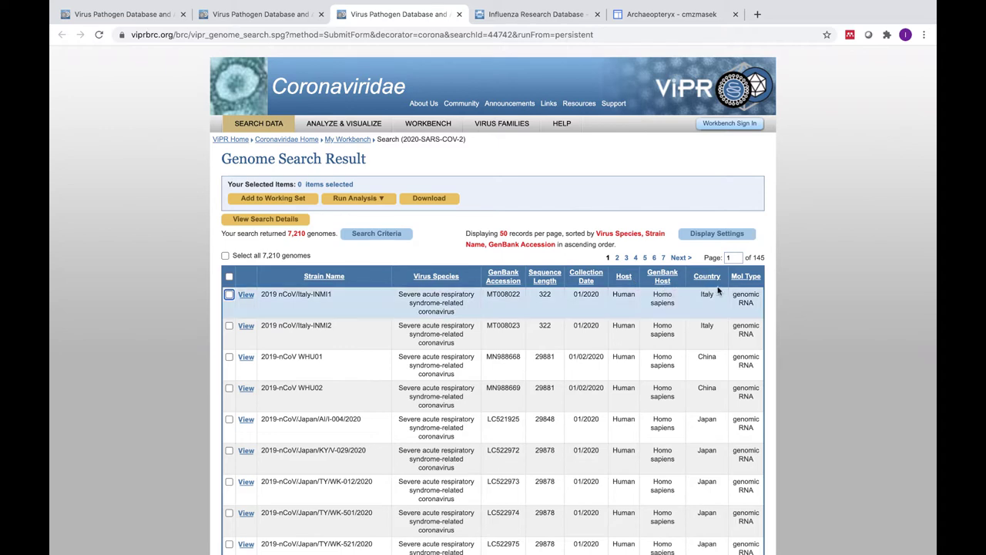
Examine the column and sort options in the genome results' display settings and close them without applying
left_click(740, 238)
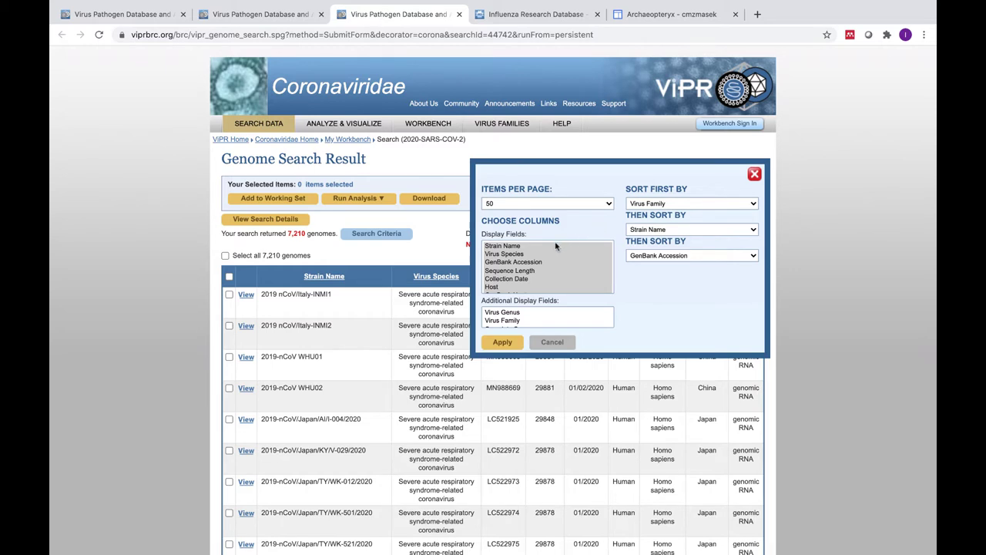
left_click(514, 262)
left_click(509, 287)
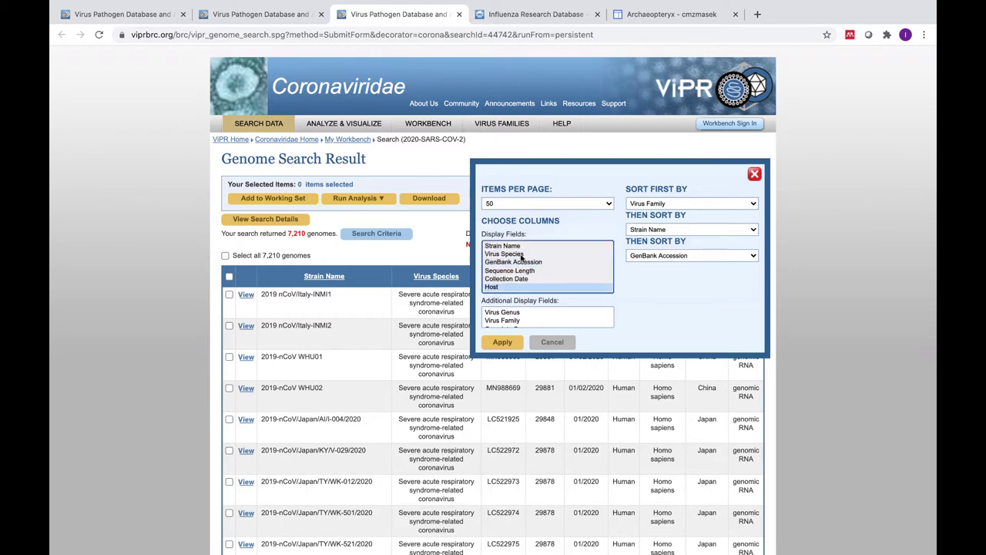
left_click(523, 254)
left_click(686, 203)
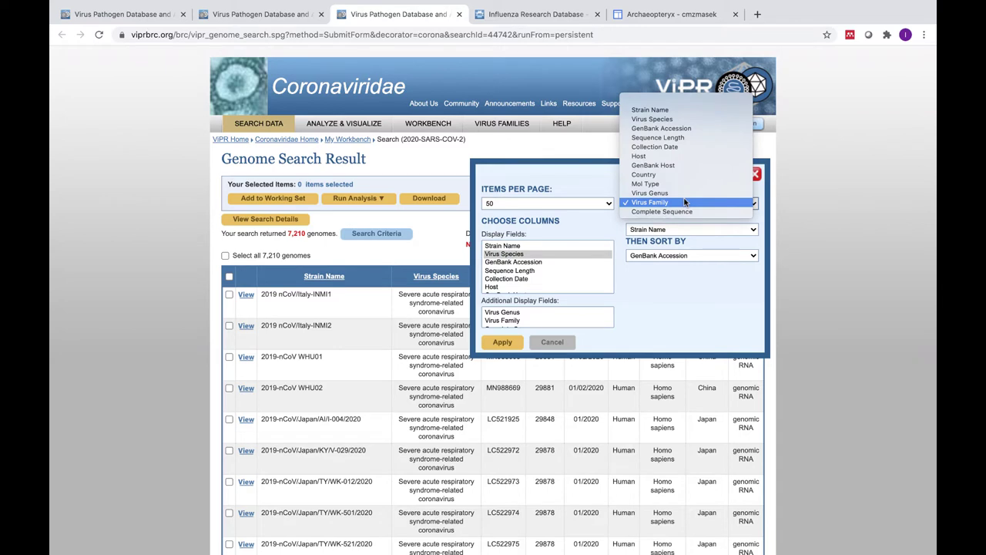
left_click(684, 202)
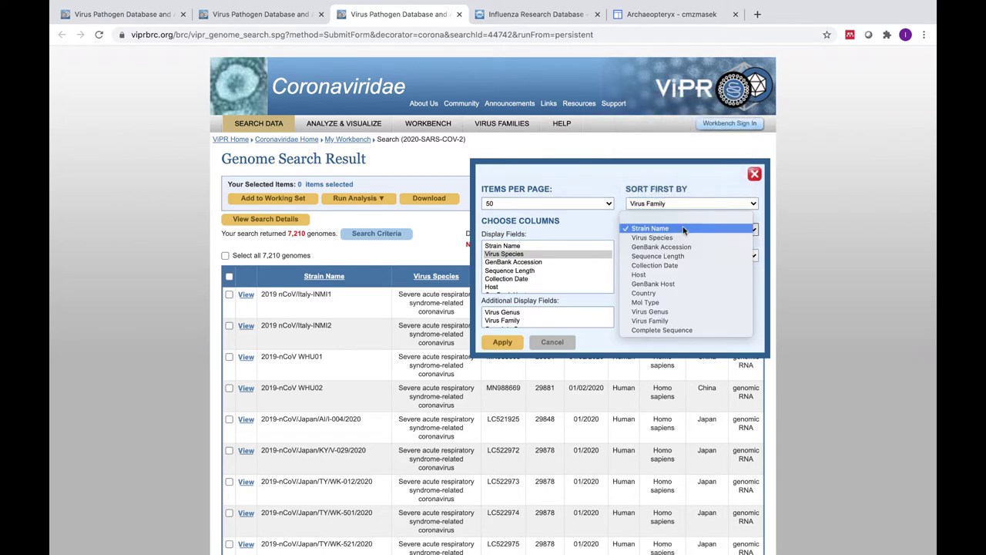
left_click(767, 286)
left_click(751, 176)
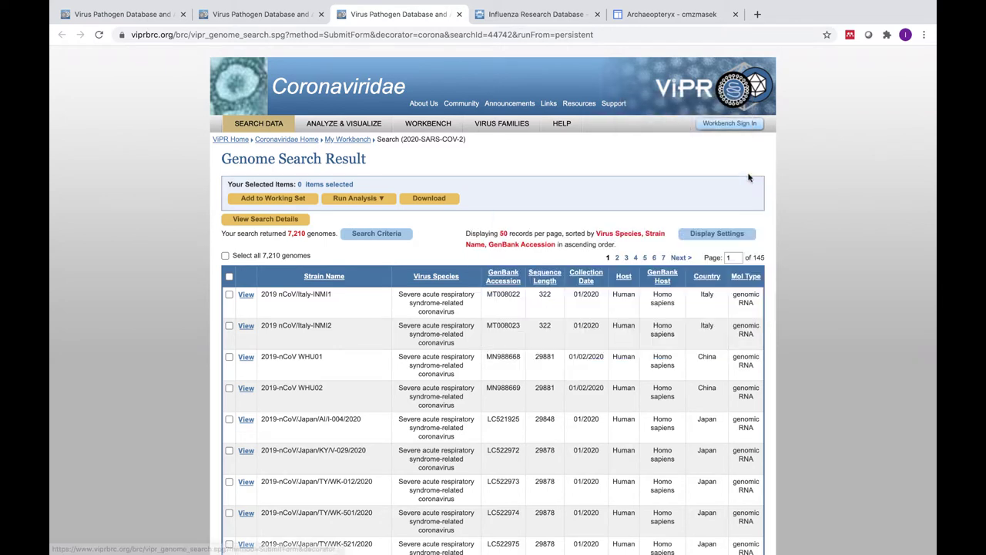
Sort the genome results by host and view the details of the dog strain SARS-CoV-2/canine/HKG/20-03695/2020
left_click(623, 276)
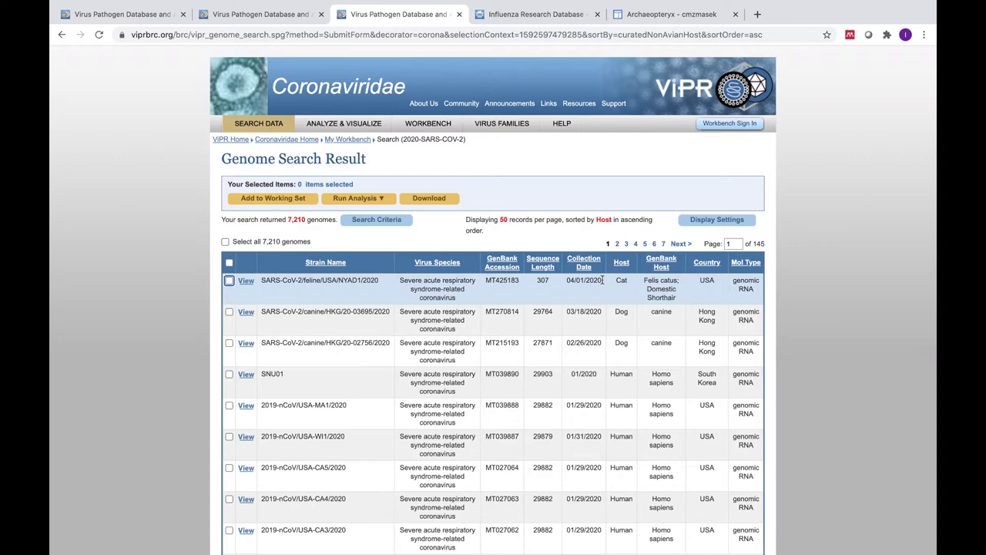
left_click(247, 314)
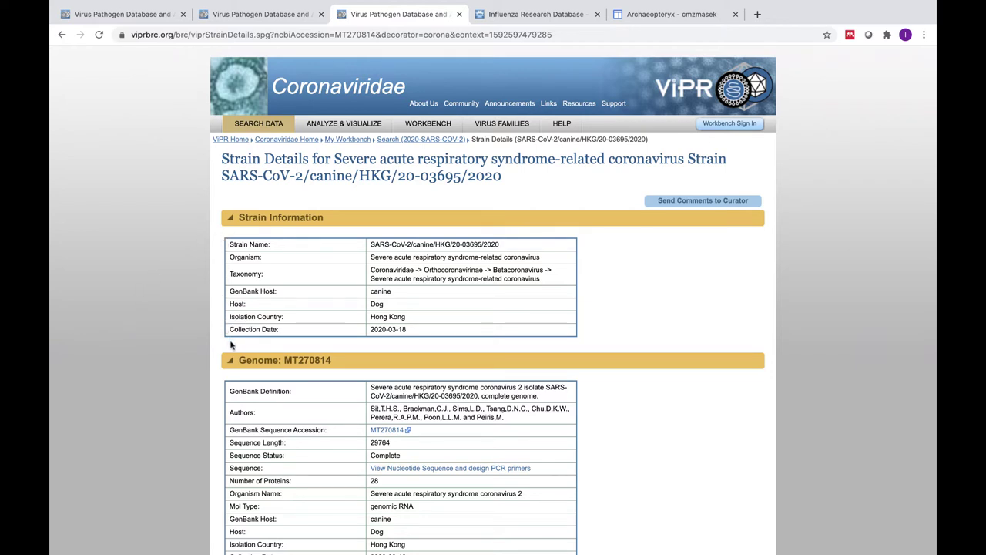
Examine the strain's genome record, genome image map and protein information table, and return to the genome search results
scroll(215, 396, "down", 3)
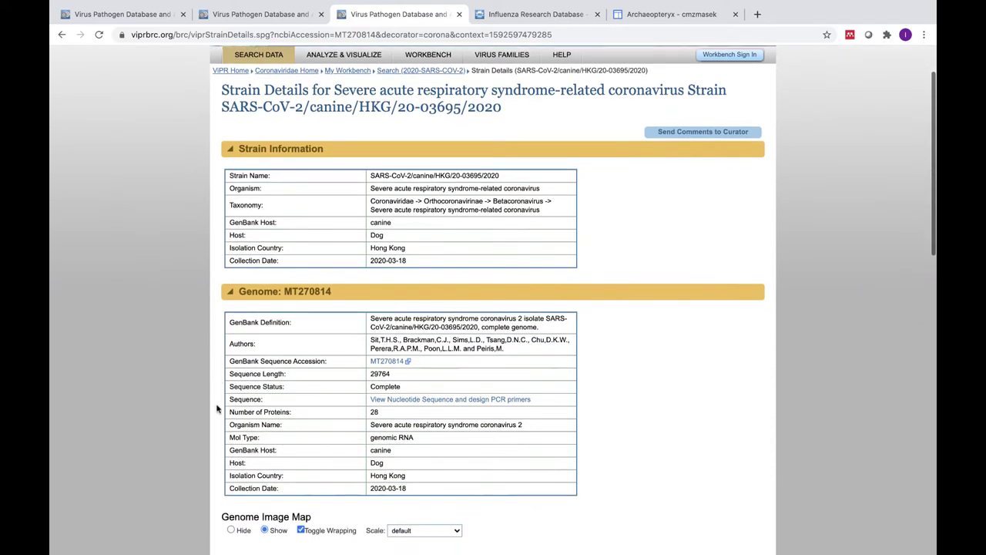
scroll(216, 408, "down", 2)
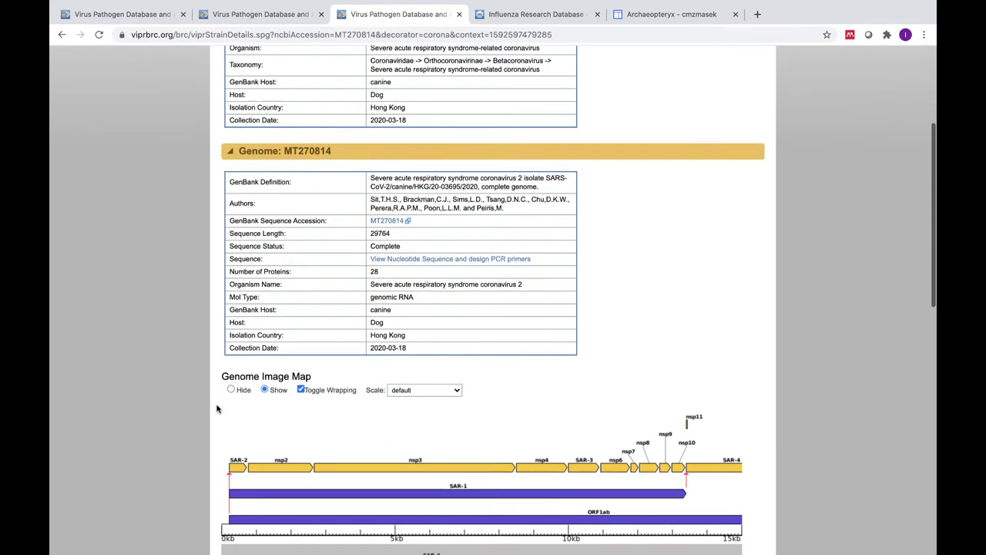
scroll(216, 408, "down", 1)
scroll(216, 408, "down", 3)
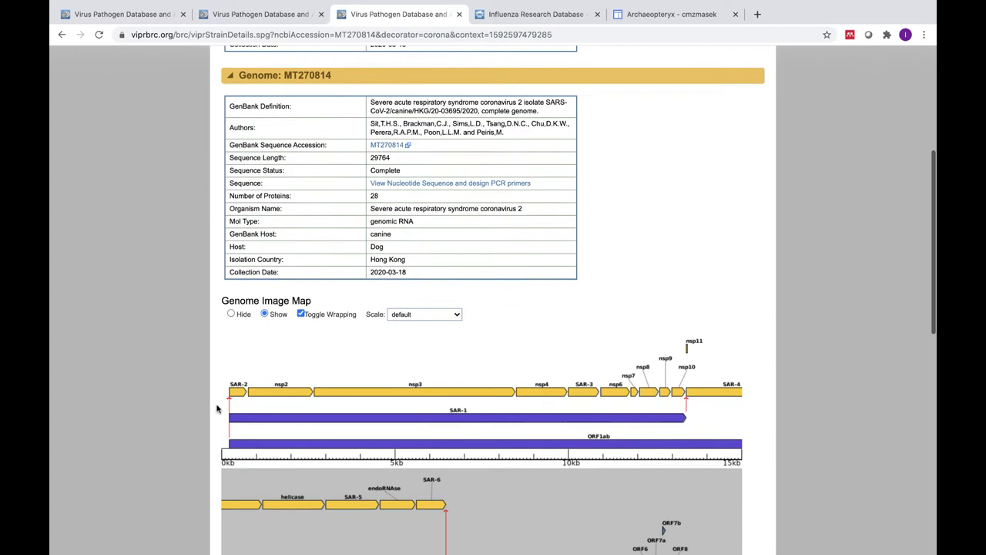
scroll(216, 408, "down", 2)
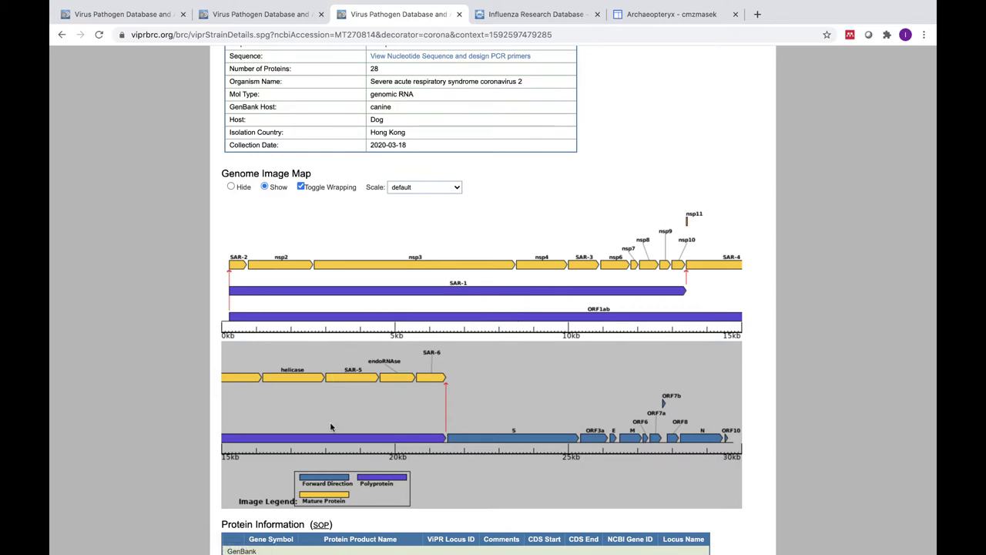
scroll(331, 427, "down", 5)
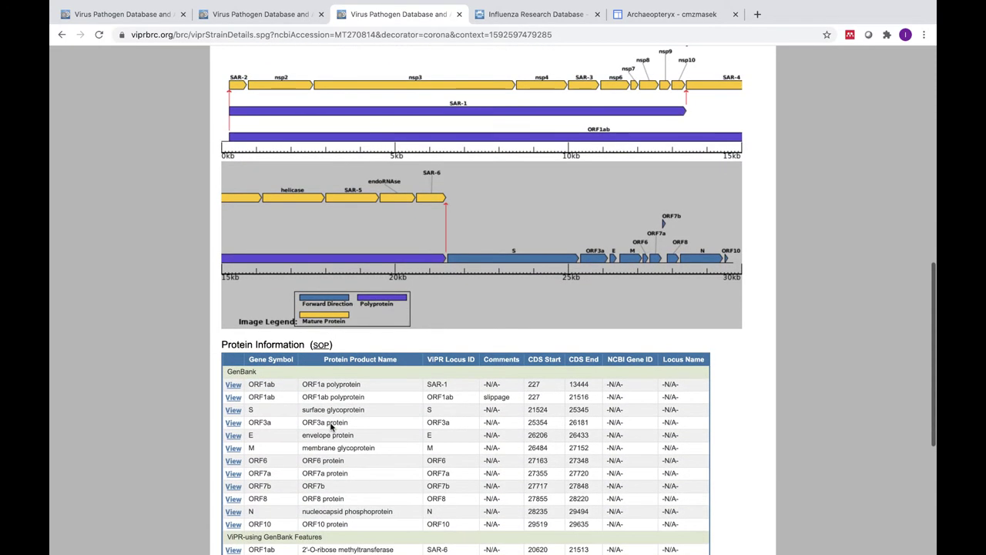
scroll(331, 427, "up", 1)
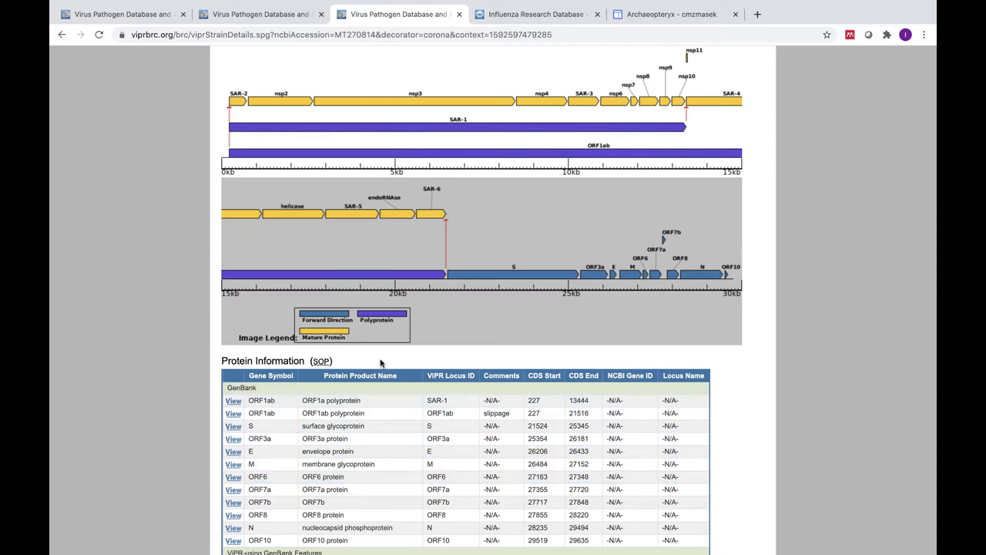
scroll(380, 362, "down", 4)
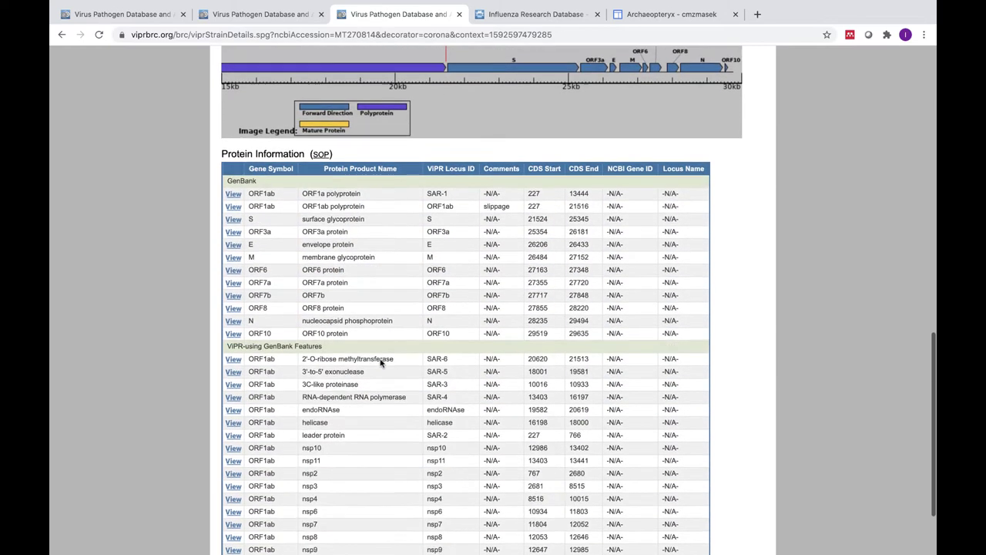
scroll(380, 362, "up", 2)
scroll(397, 411, "up", 5)
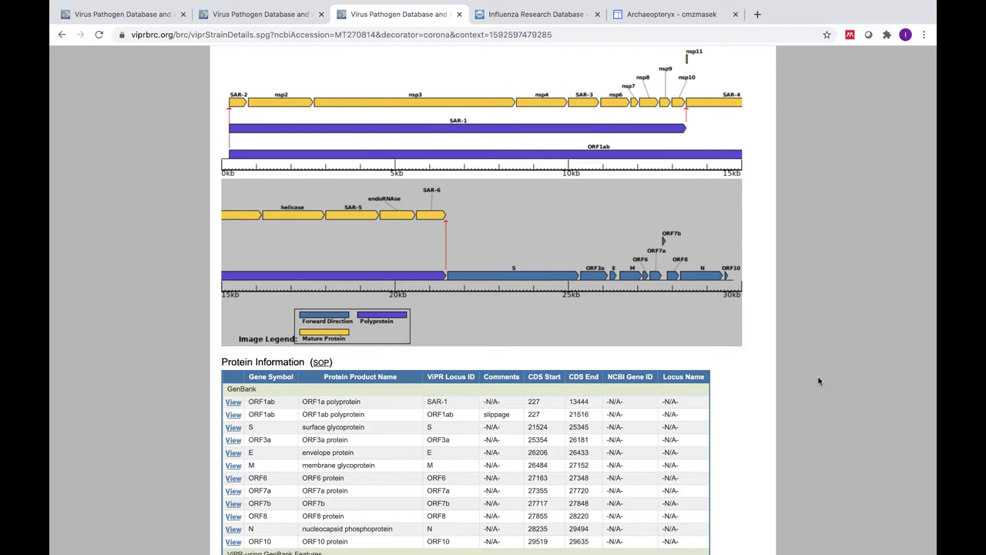
scroll(818, 375, "up", 10)
key("alt+Left")
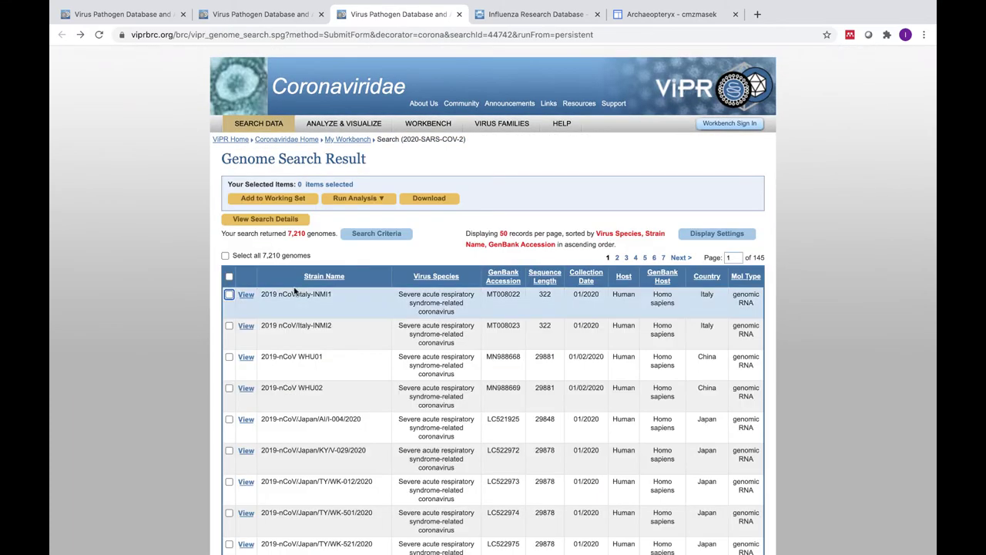
Select the genome records Italy-INMI2, WHU01, Japan/AI/I-004/2020 and Japan/KY/V-029/2020 in the results, and open the public workbench
left_click(228, 451)
left_click(229, 419)
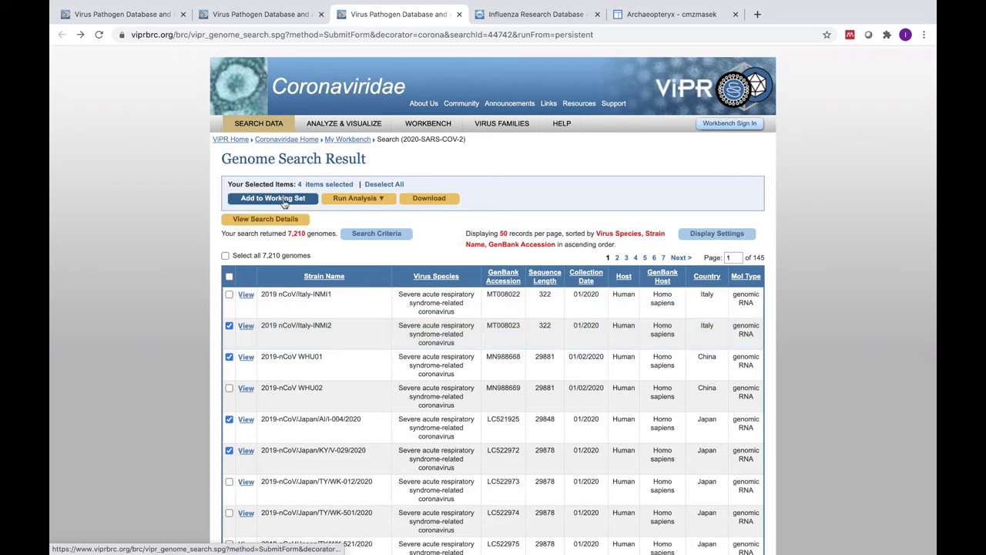
left_click(440, 127)
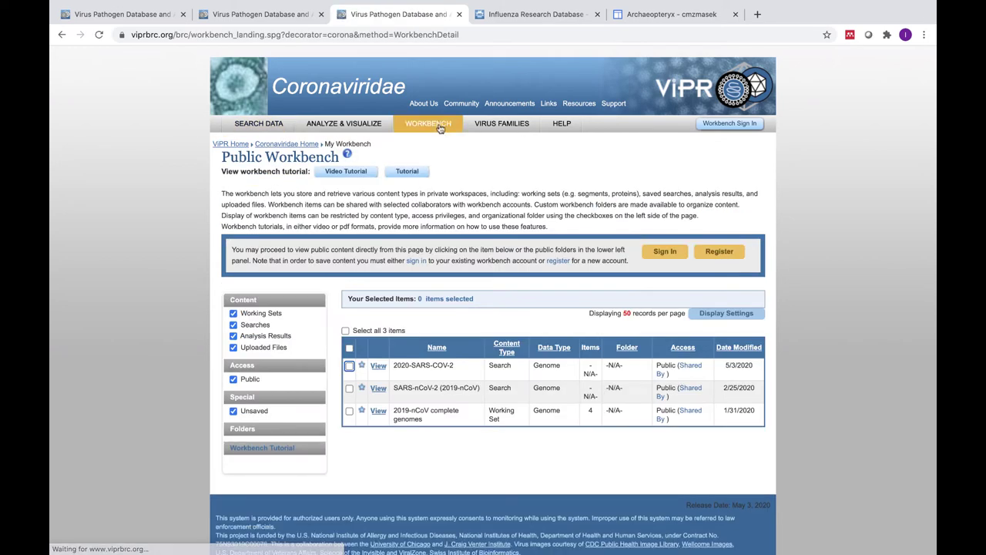
Open the Coronaviridae analysis tools page, revisit the workbench briefly, and return to examine the available analysis tools
mouse_move(322, 126)
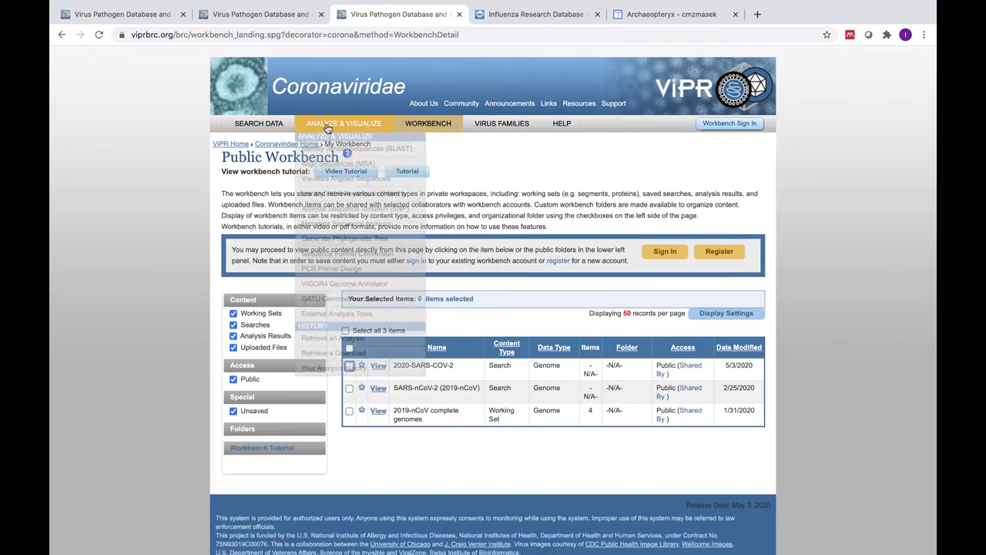
left_click(322, 126)
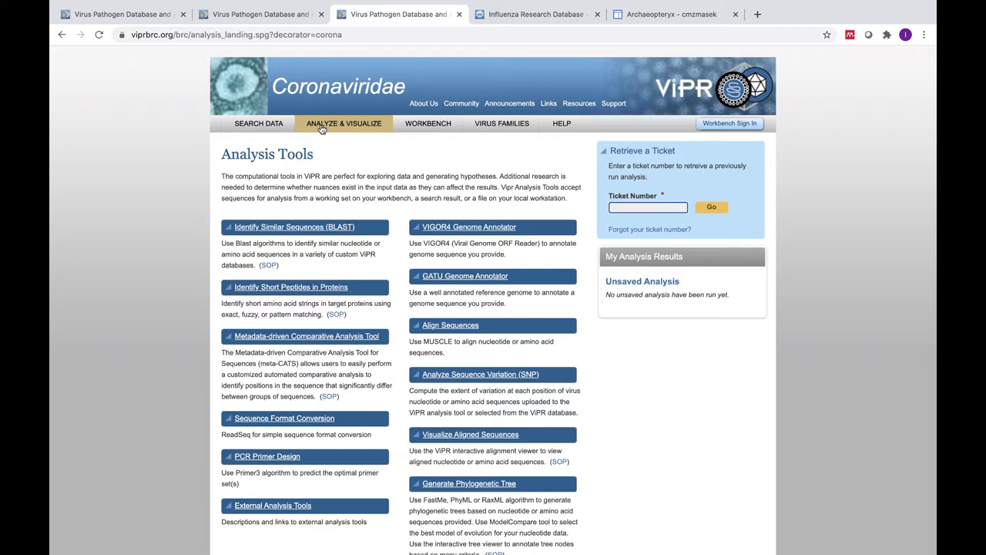
left_click(436, 124)
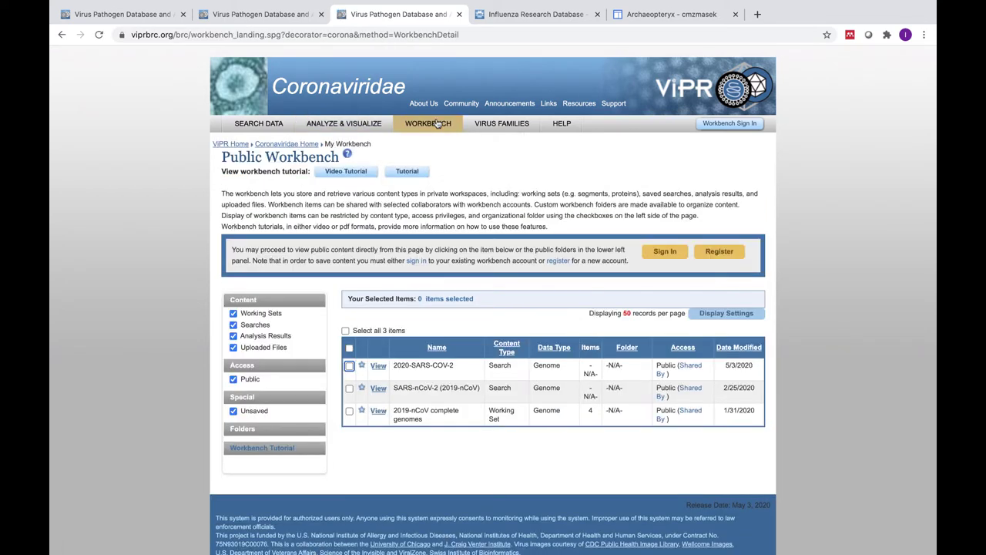
key("super+bracketleft")
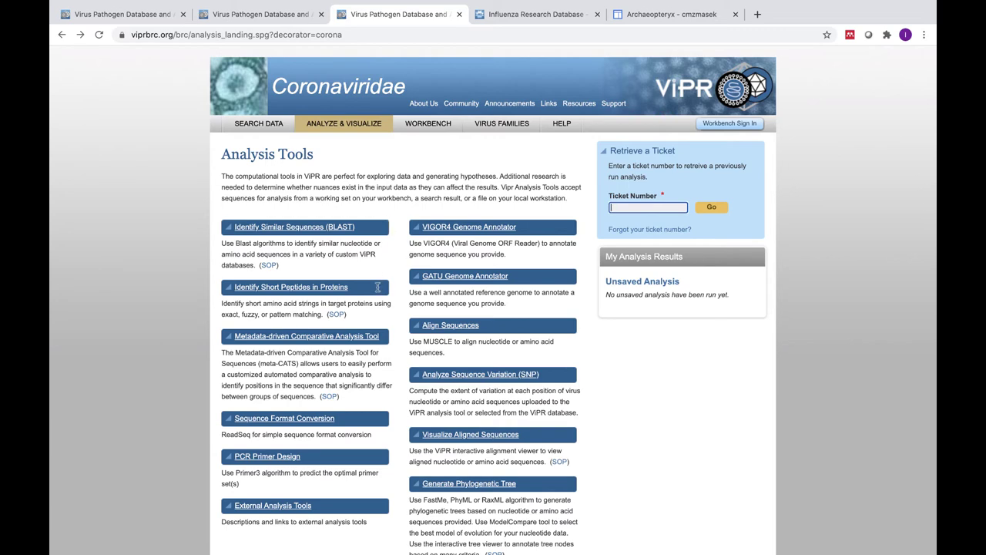
scroll(399, 350, "down", 1)
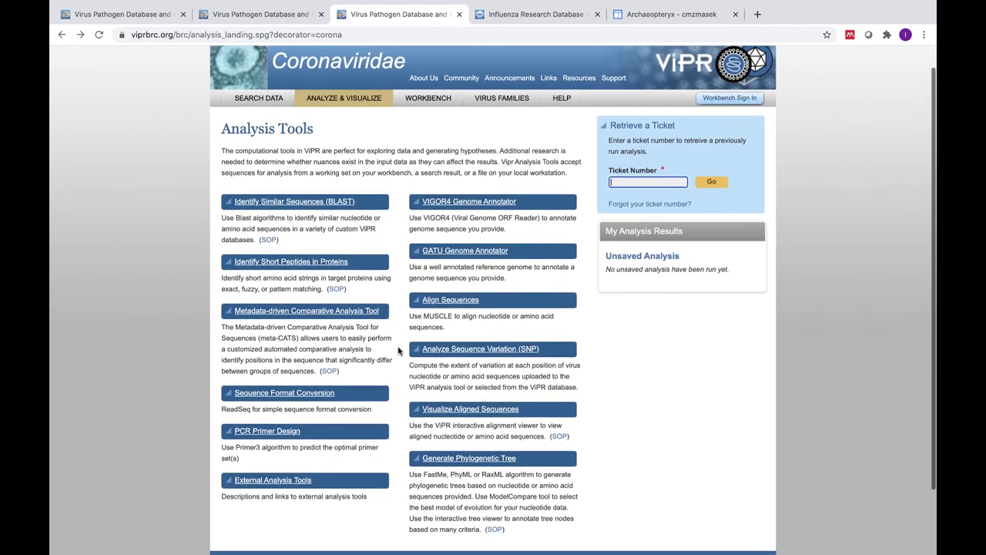
scroll(398, 350, "up", 1)
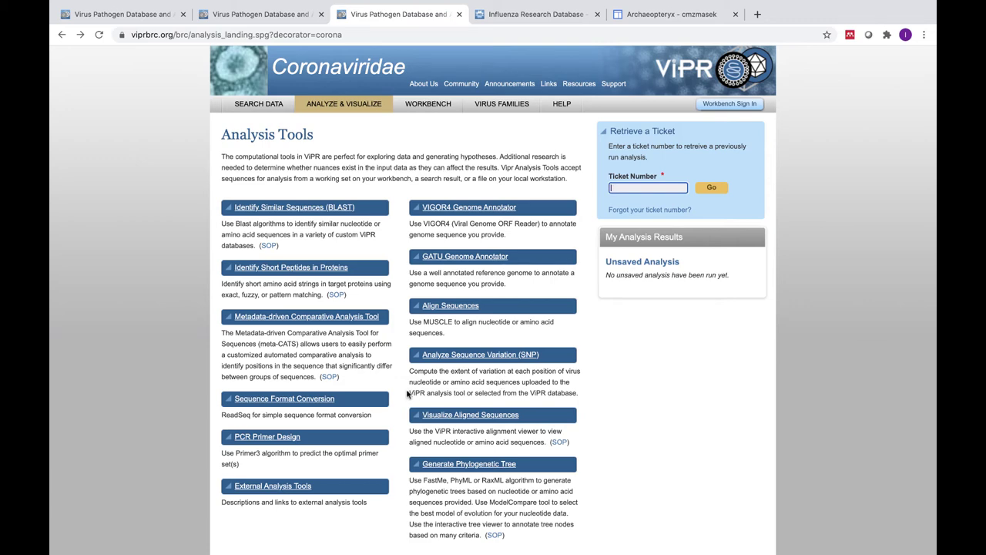
View the Generate Phylogenetic Tree form with the Custom Tree and ModelCompare options selected, and go back to the analysis tools list
left_click(448, 464)
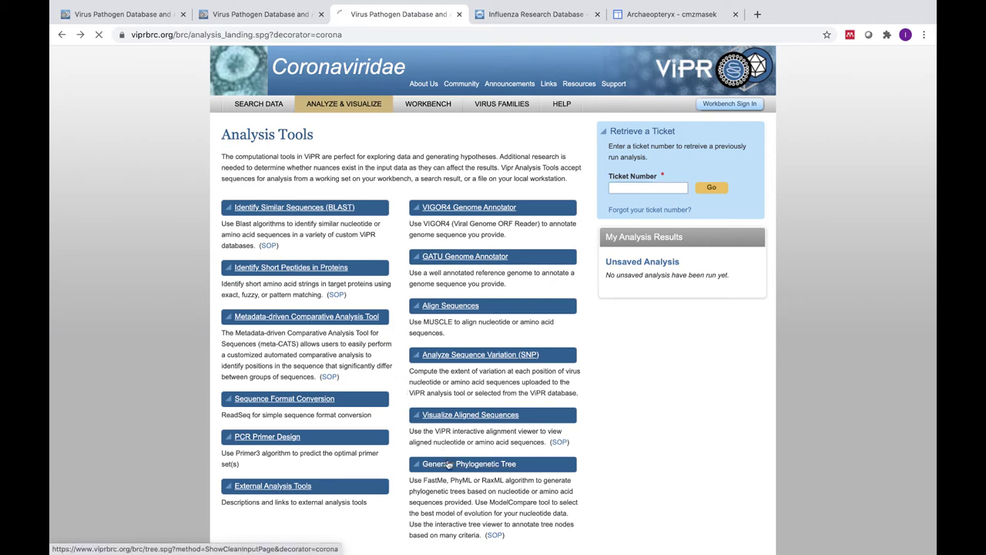
scroll(448, 464, "down", 3)
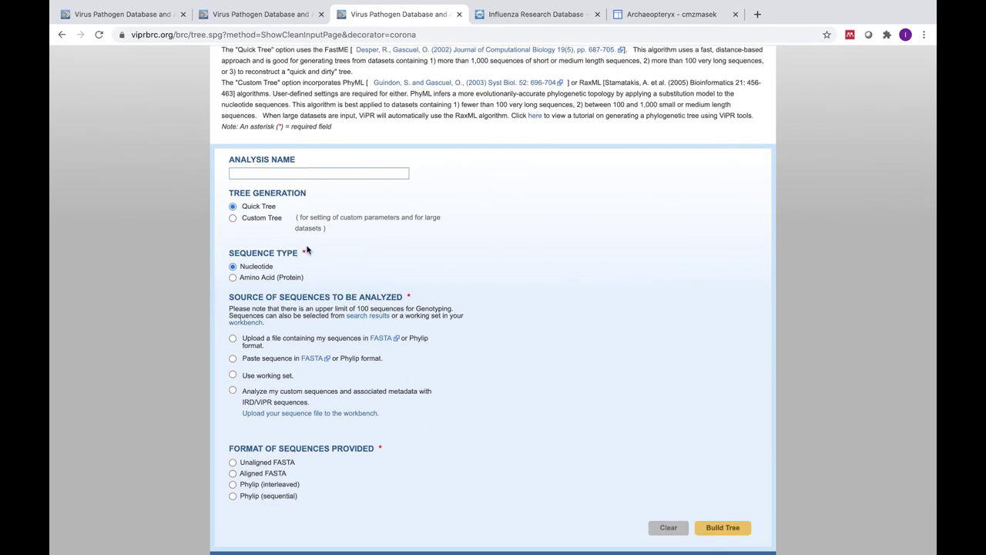
left_click(266, 218)
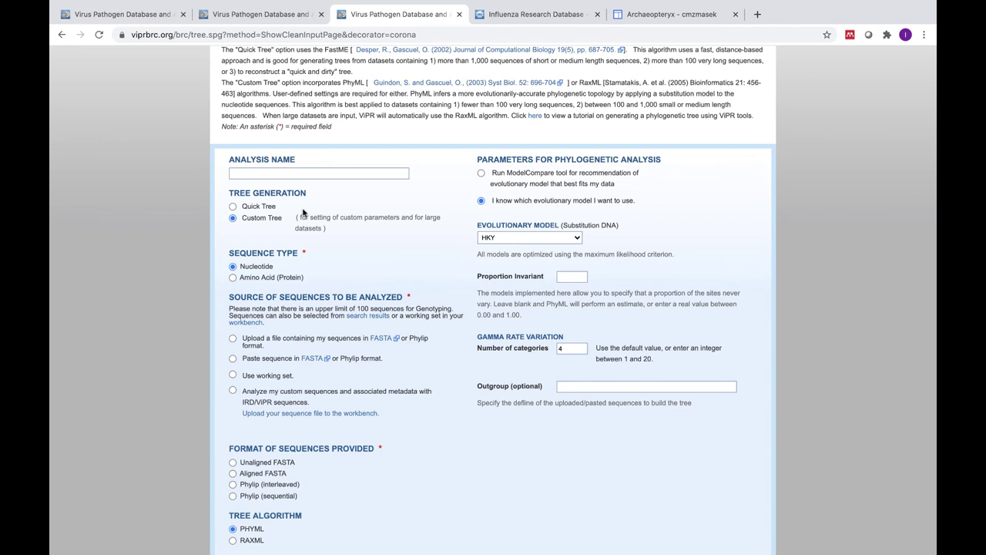
left_click(482, 175)
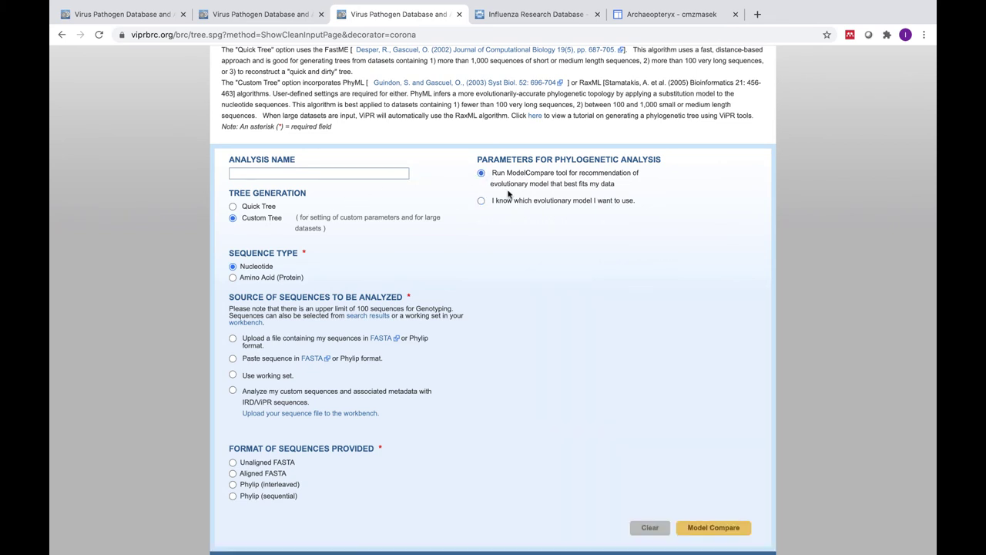
scroll(419, 194, "left", 5)
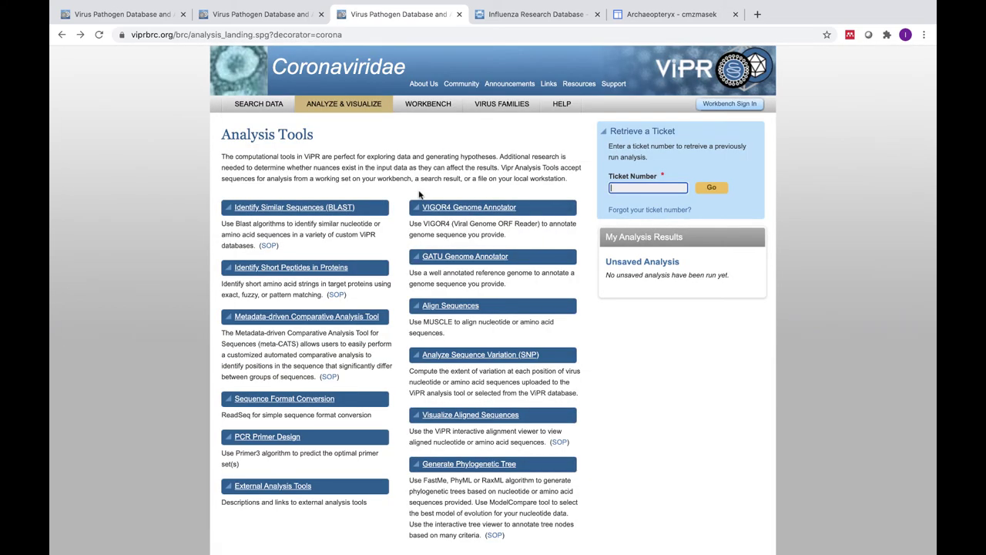
scroll(419, 195, "down", 2)
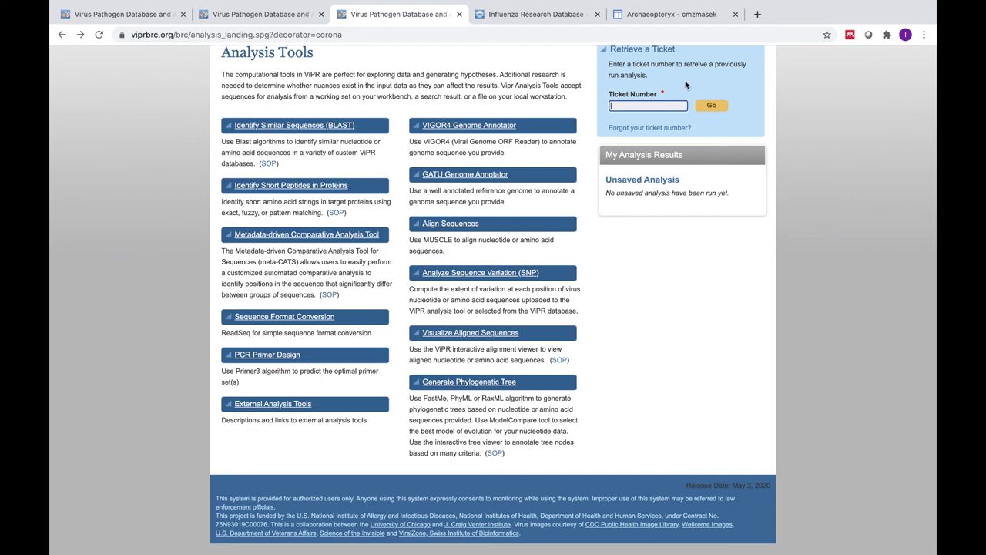
Switch to the Archaeopteryx website and view its example phylogenetic tree image at full size
left_click(667, 14)
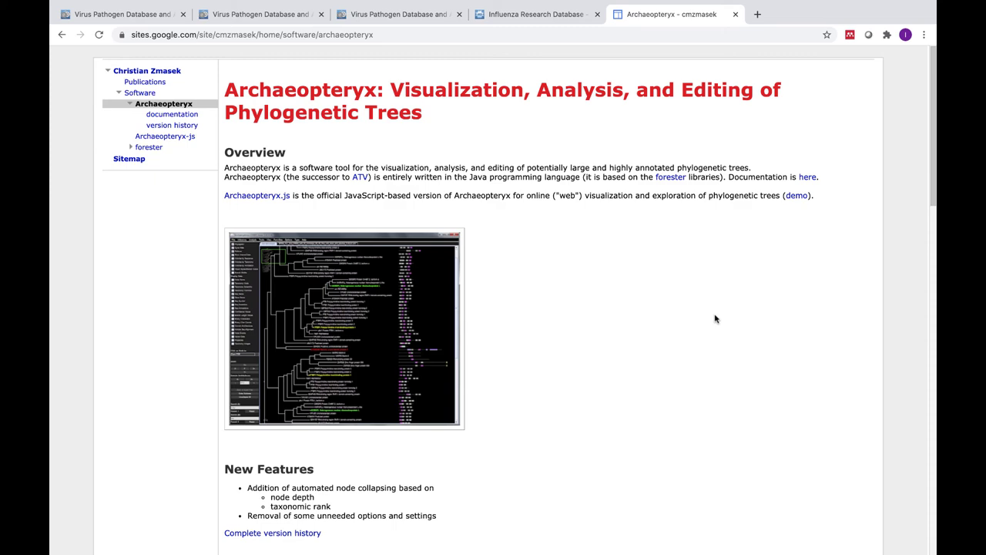
scroll(715, 319, "down", 4)
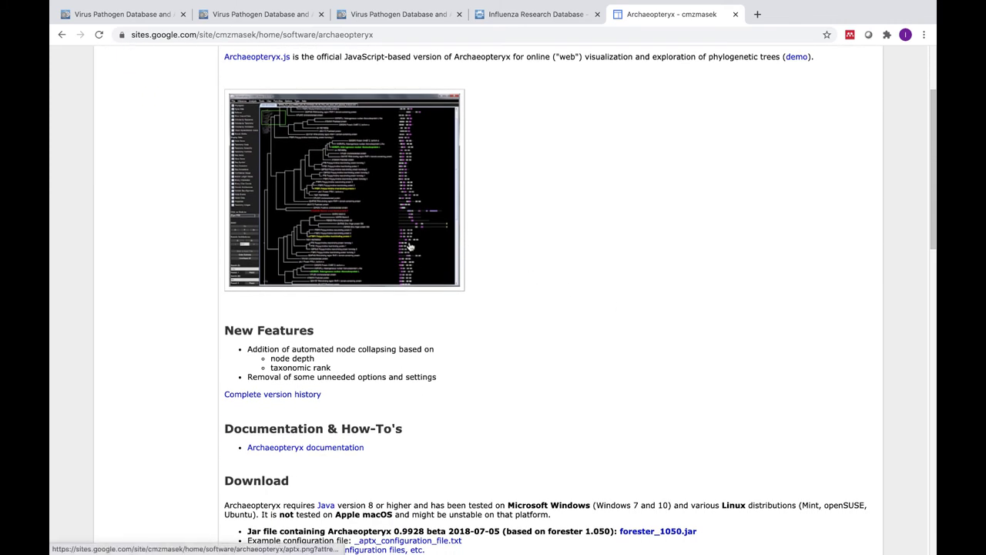
left_click(382, 254)
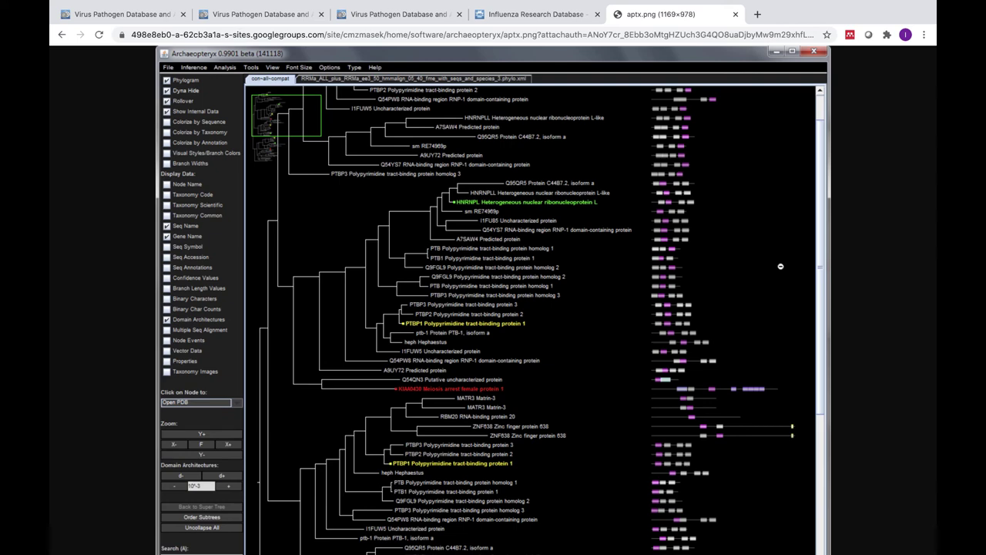
Revisit the SARS-CoV-2 page and view the ScienceDirect article on classifying human Herpesviridae proteins with DAIO
left_click(266, 9)
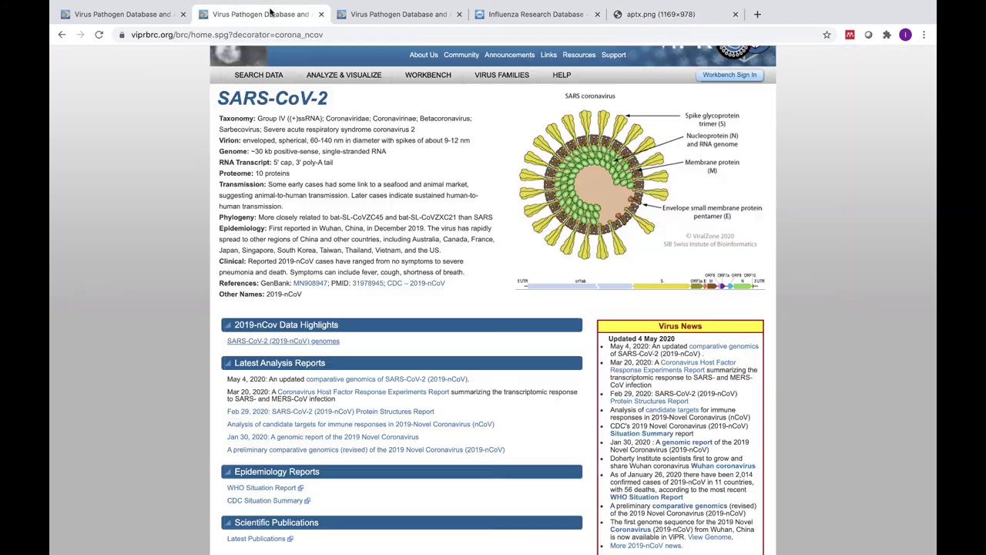
scroll(255, 189, "up", 2)
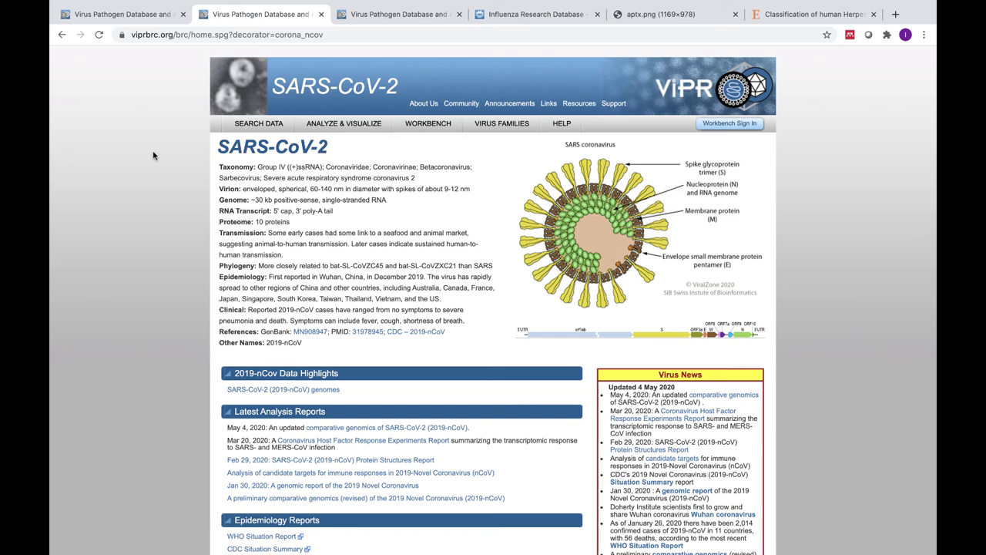
key("super+9")
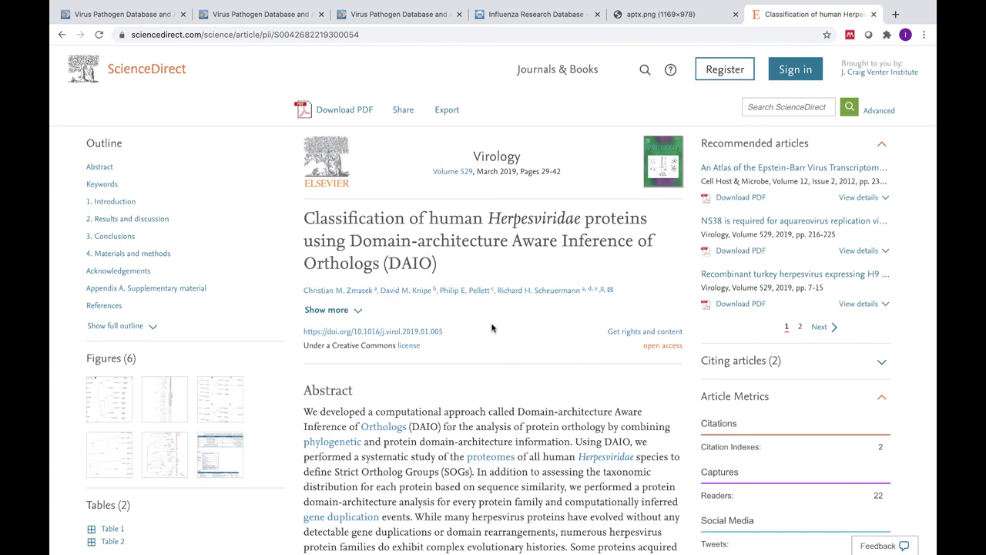
Return to the SARS-CoV-2 page, look through its resources, and open the support contact form for asking a science question
left_click(285, 21)
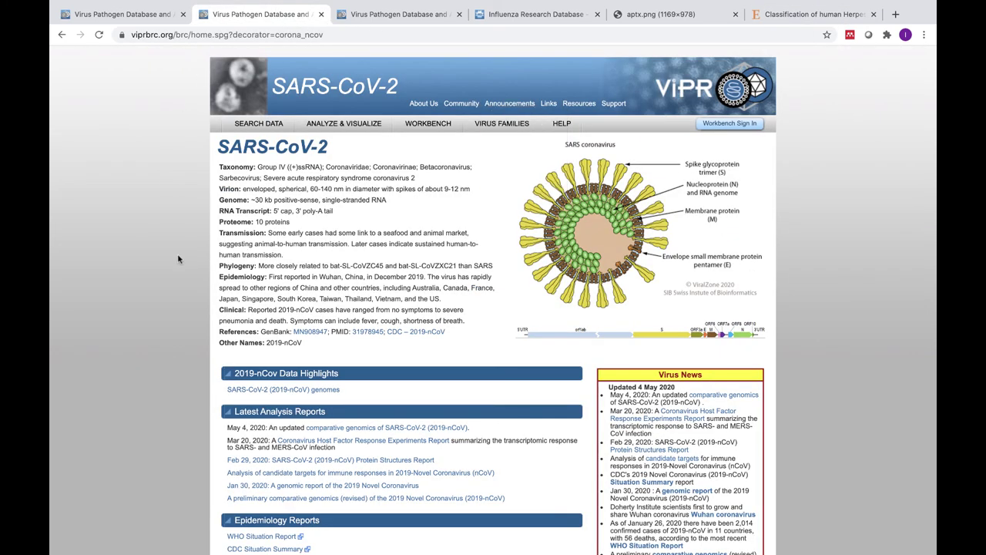
scroll(178, 259, "down", 5)
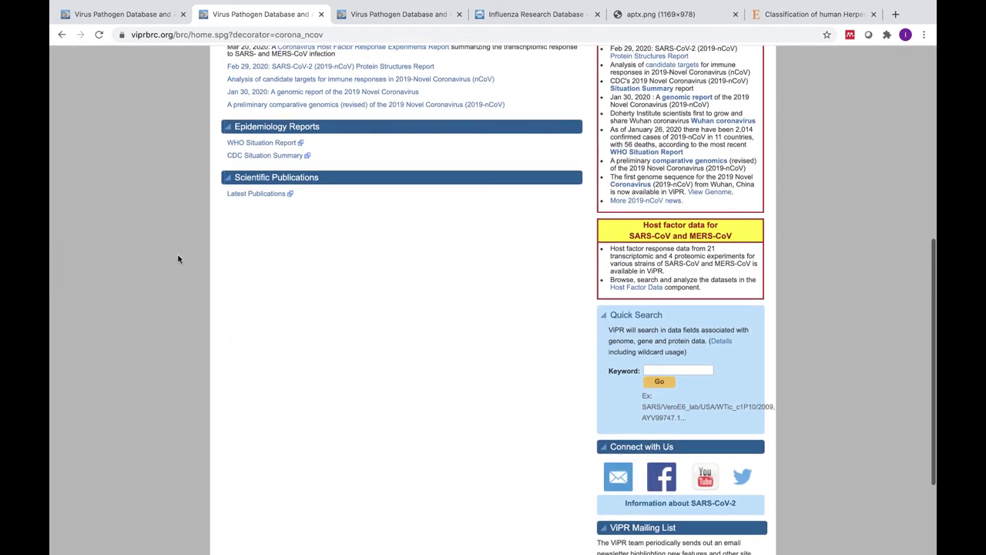
scroll(178, 258, "up", 2)
scroll(178, 259, "up", 5)
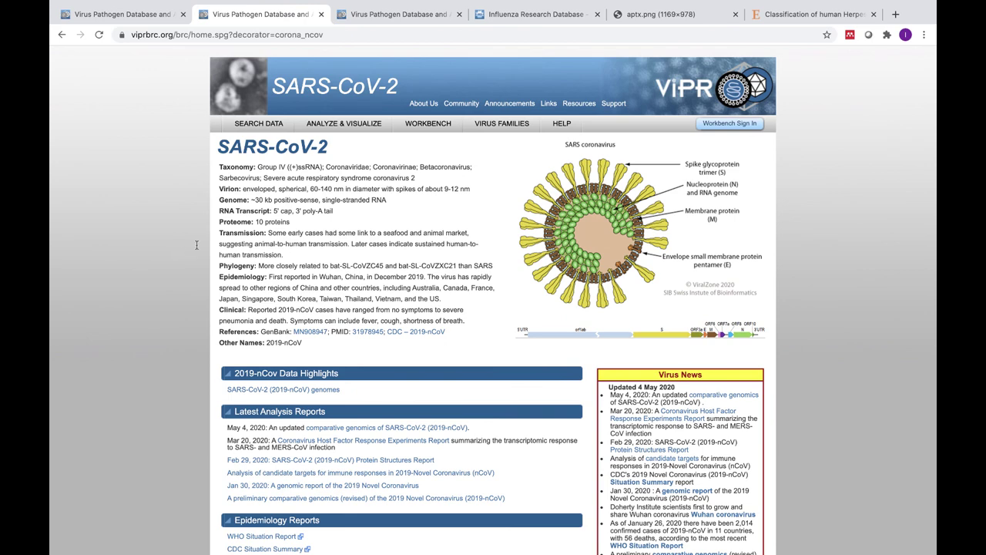
mouse_move(613, 106)
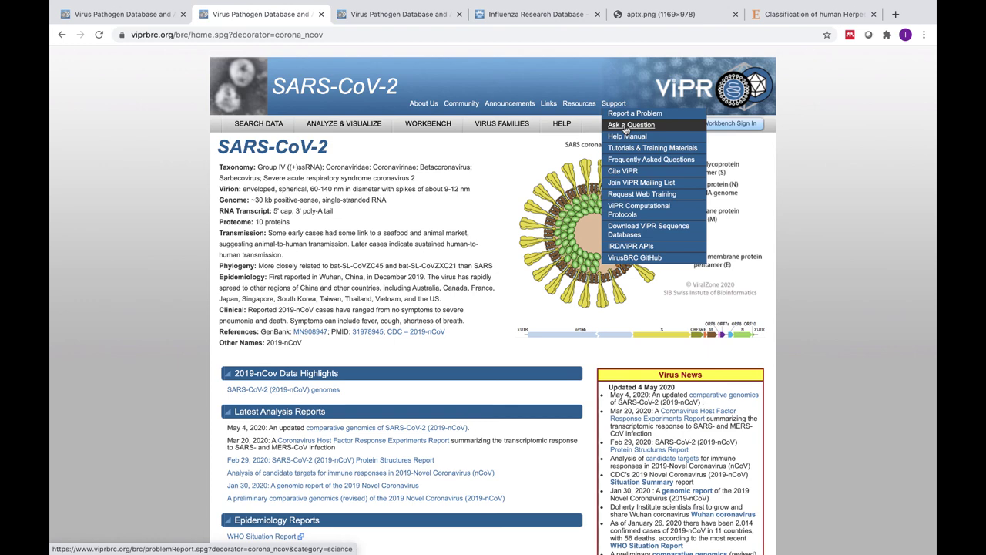
left_click(627, 126)
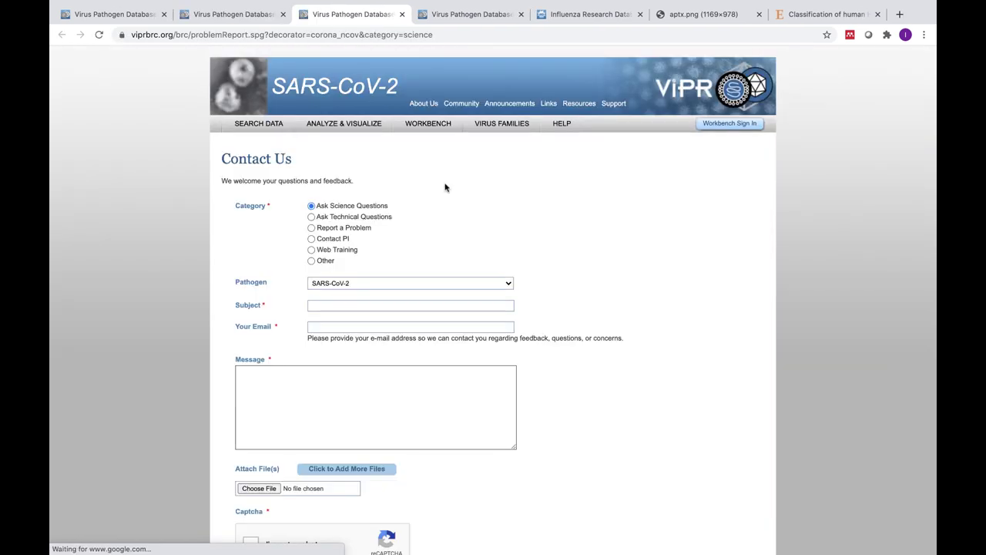